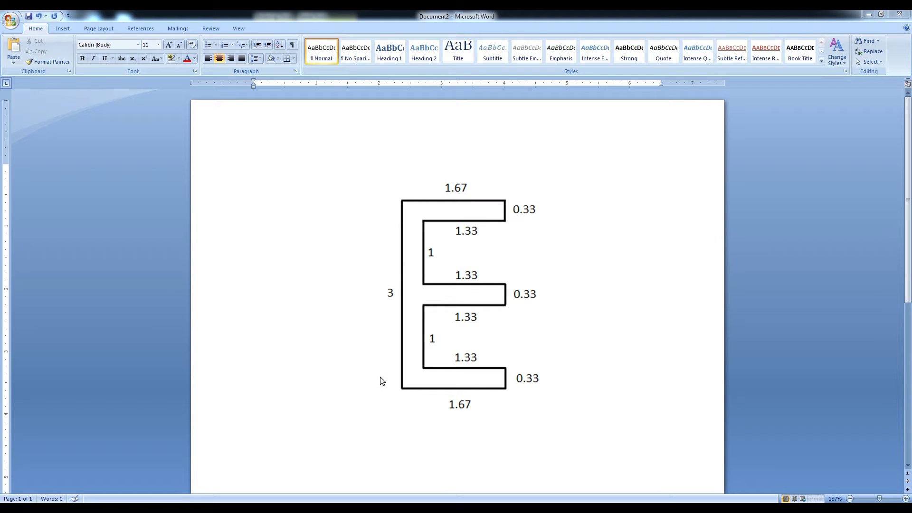
# Add a new blank page 2 after the dimensioned reference E on page 1.
pyautogui.press('Return')
pyautogui.press('Return')
pyautogui.press('Return')
pyautogui.press('Return')
pyautogui.press('Return')
pyautogui.press('Return')
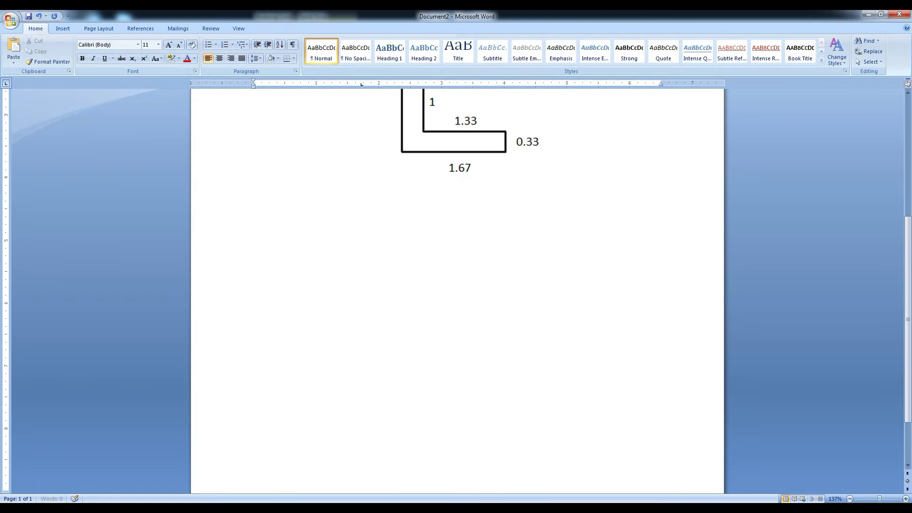
pyautogui.press('Return')
pyautogui.press('Return')
pyautogui.press('Return')
# Show pages 1 and 2 side by side in Two Pages view, zoomed to about 106%.
pyautogui.click(236, 27)
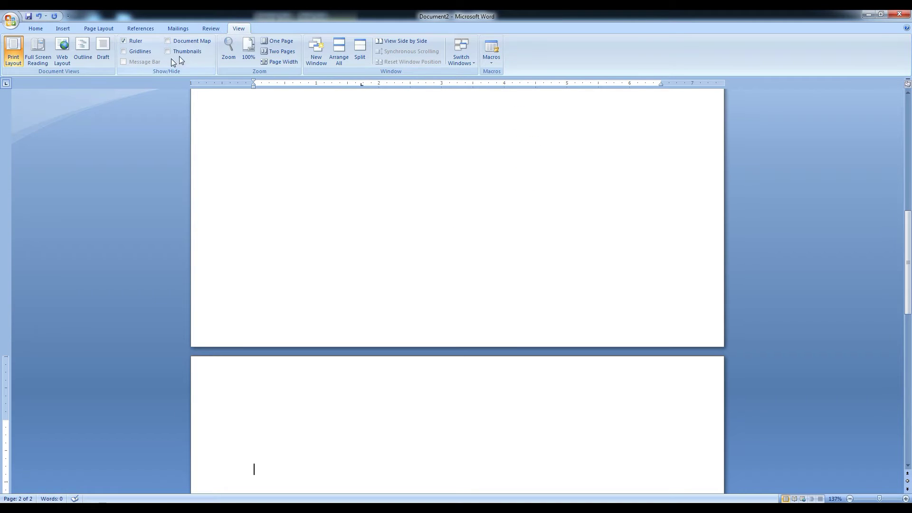
pyautogui.click(278, 50)
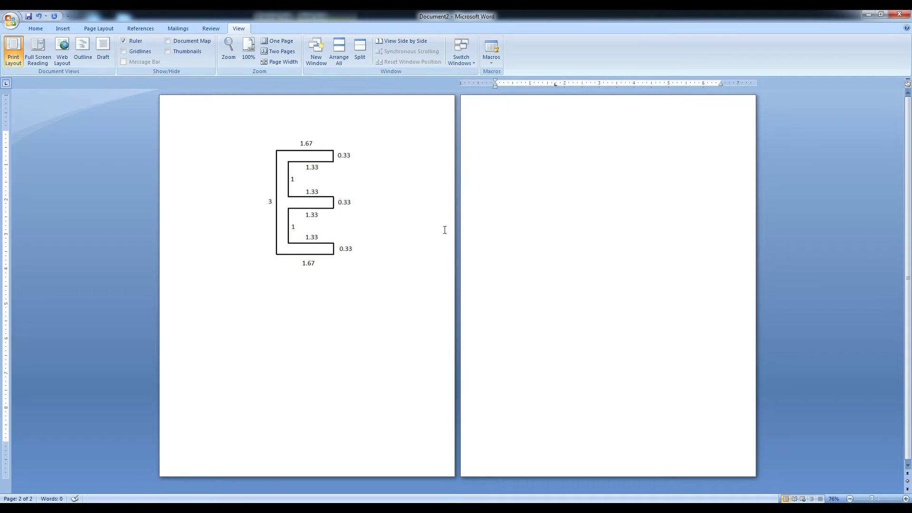
pyautogui.scroll(2, 513, 263)
pyautogui.scroll(1, 522, 275)
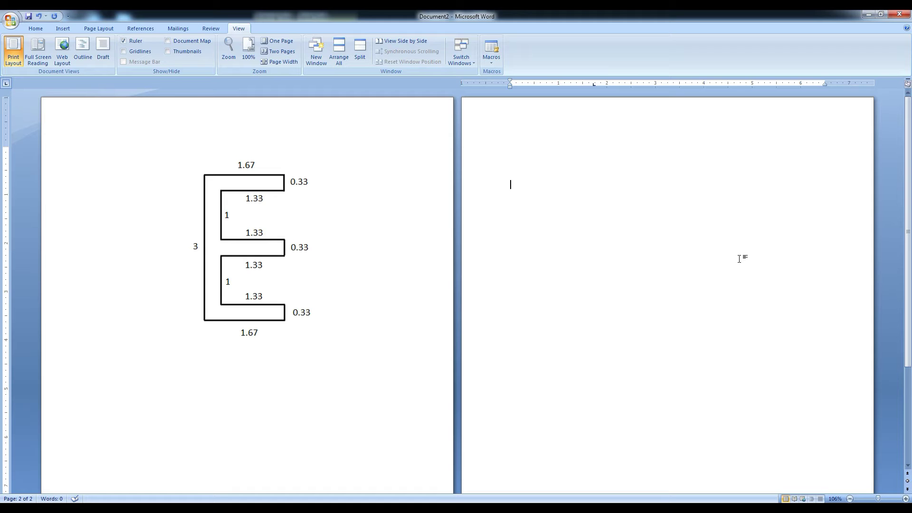
# Draw a vertical line about 3.34 inches tall on page 2 with a 3 pt outline weight.
pyautogui.click(63, 28)
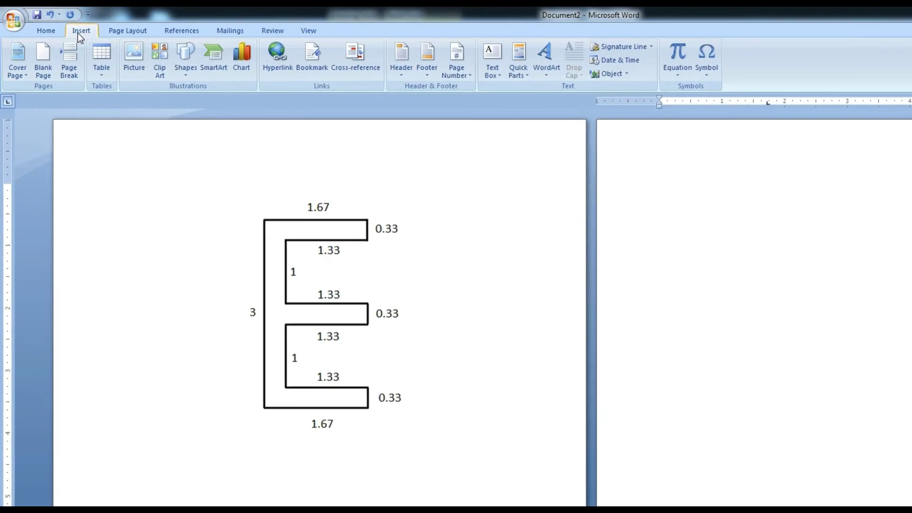
pyautogui.click(213, 81)
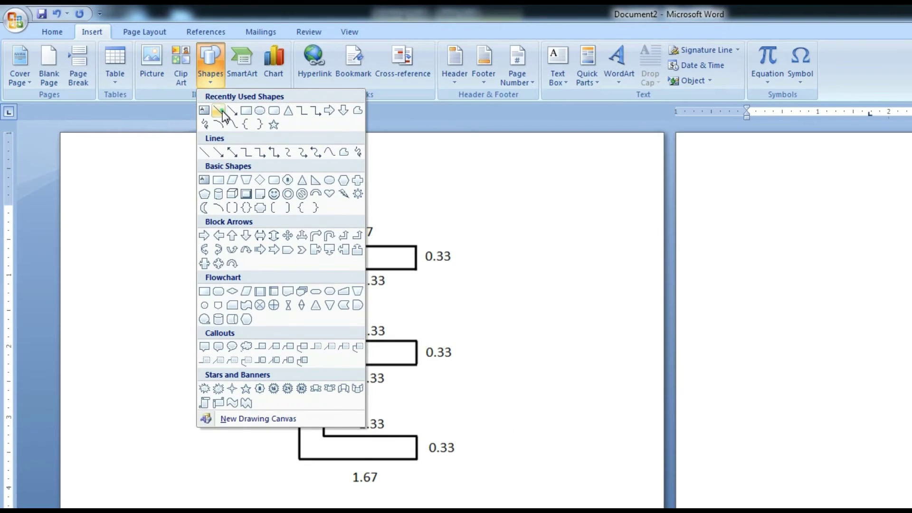
pyautogui.click(222, 112)
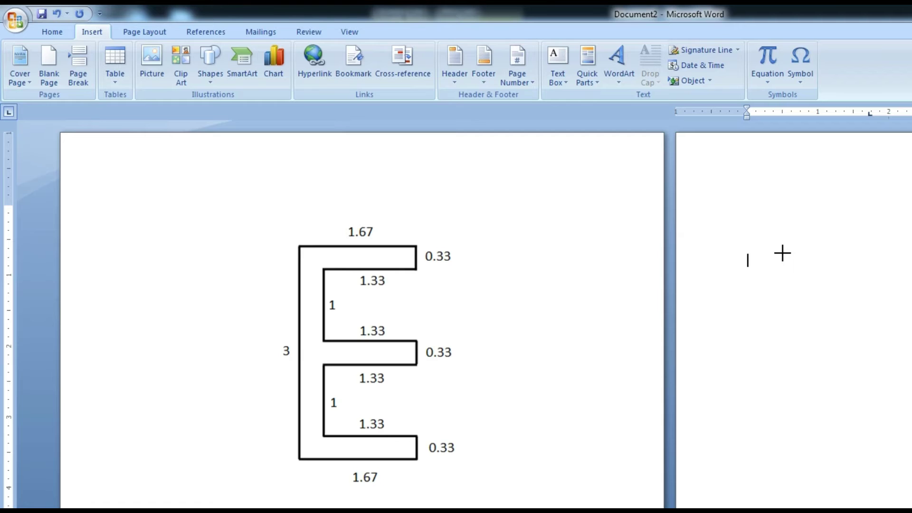
pyautogui.moveTo(782, 253); pyautogui.dragTo(782, 490)
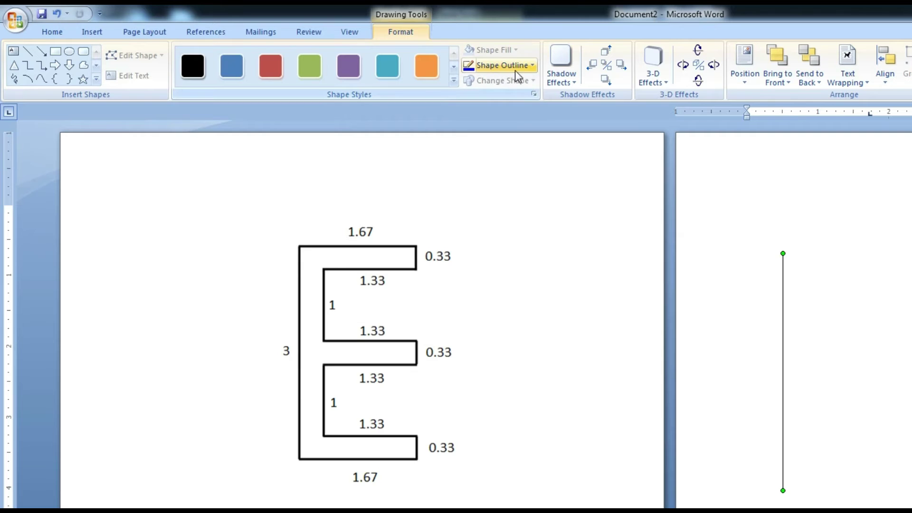
pyautogui.click(529, 67)
pyautogui.moveTo(498, 217)
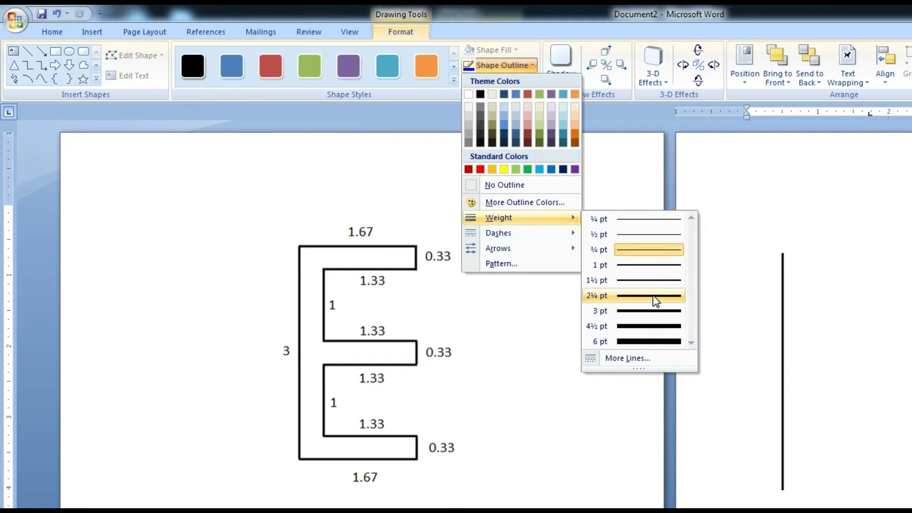
pyautogui.click(655, 312)
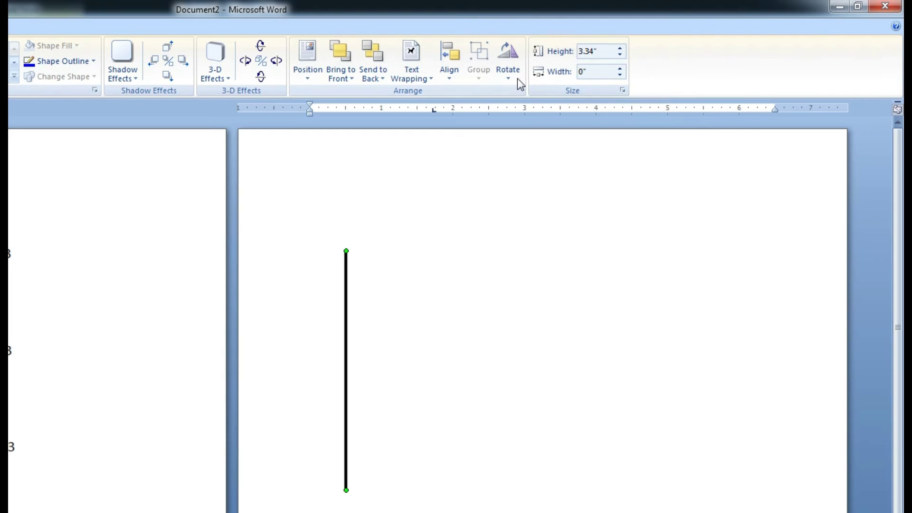
# Set the vertical line's height to exactly 3 inches.
pyautogui.doubleClick(590, 51)
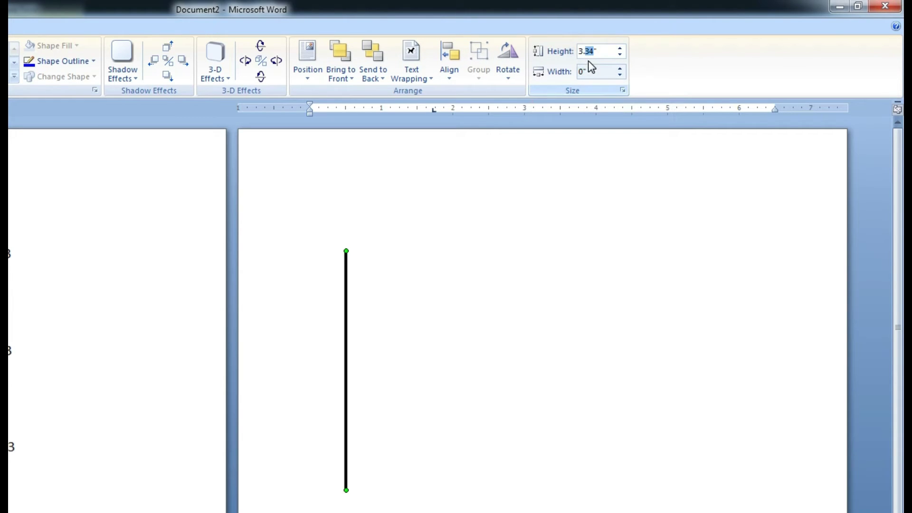
pyautogui.press('BackSpace')
pyautogui.press('BackSpace')
pyautogui.press('Return')
# Paste a copy of the 3-inch line and move it to the right of the original.
pyautogui.rightClick(345, 384)
pyautogui.click(553, 288)
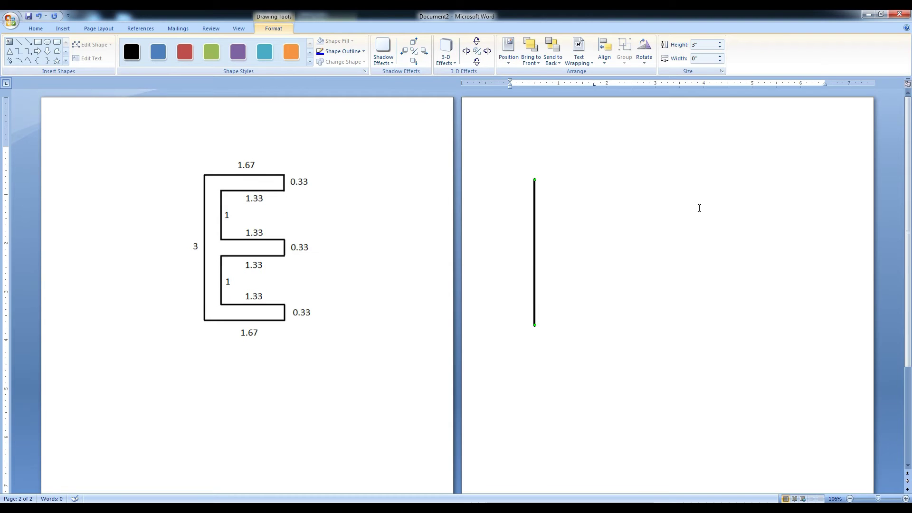
pyautogui.rightClick(699, 208)
pyautogui.click(720, 232)
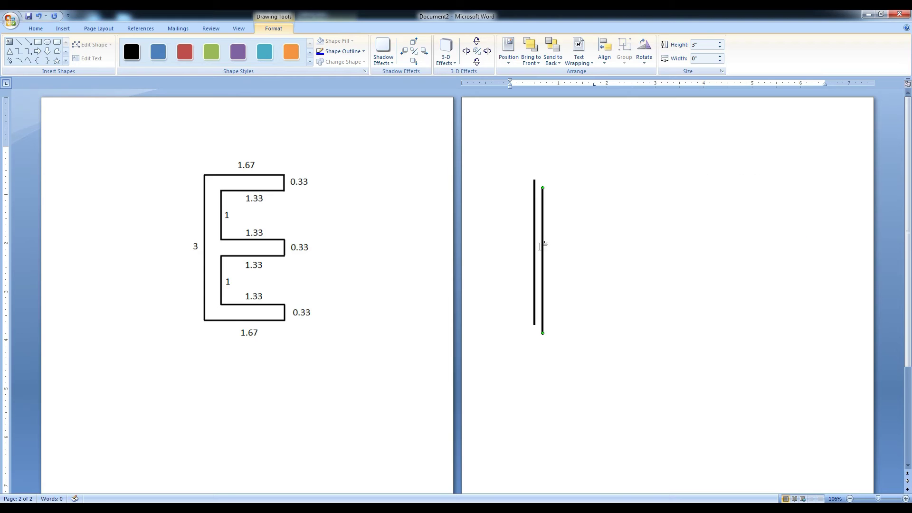
pyautogui.moveTo(542, 245); pyautogui.dragTo(658, 257)
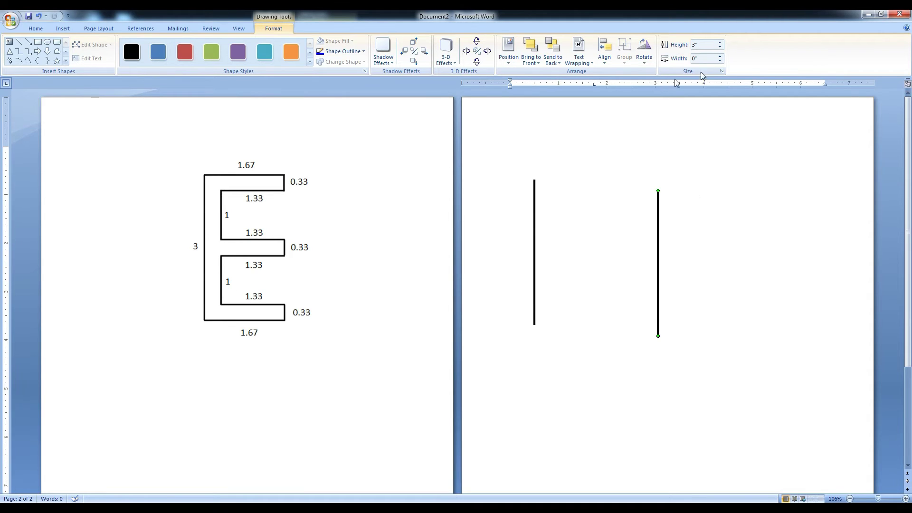
# Shorten the copied line to 1 inch, then duplicate it further right at 0.33 inch tall.
pyautogui.click(694, 46)
pyautogui.press('Return')
pyautogui.moveTo(658, 228); pyautogui.dragTo(721, 231)
pyautogui.click(693, 45)
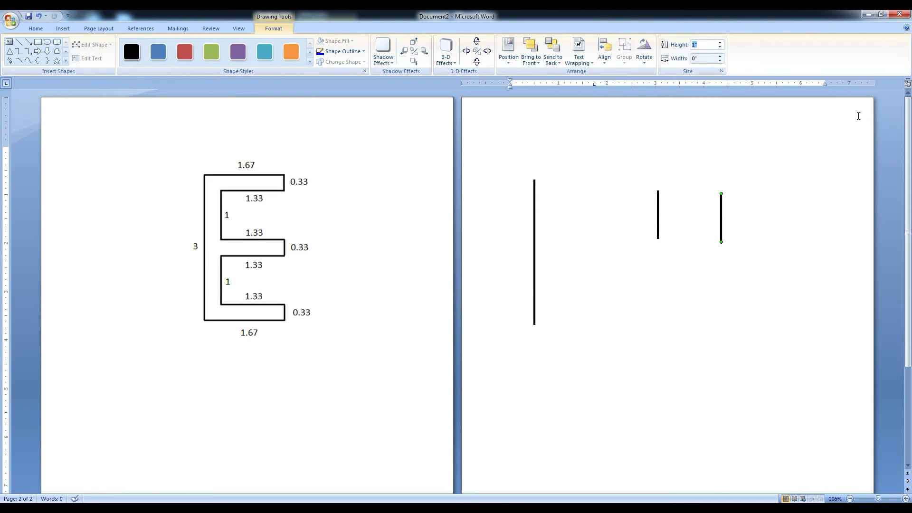
pyautogui.press('Return')
# Duplicate the 3-inch line, turn it horizontal, and set its width to 1.67 inches.
pyautogui.click(534, 234)
pyautogui.keyDown('ctrl'); pyautogui.moveTo(535, 232); pyautogui.dragTo(648, 383); pyautogui.keyUp('ctrl')
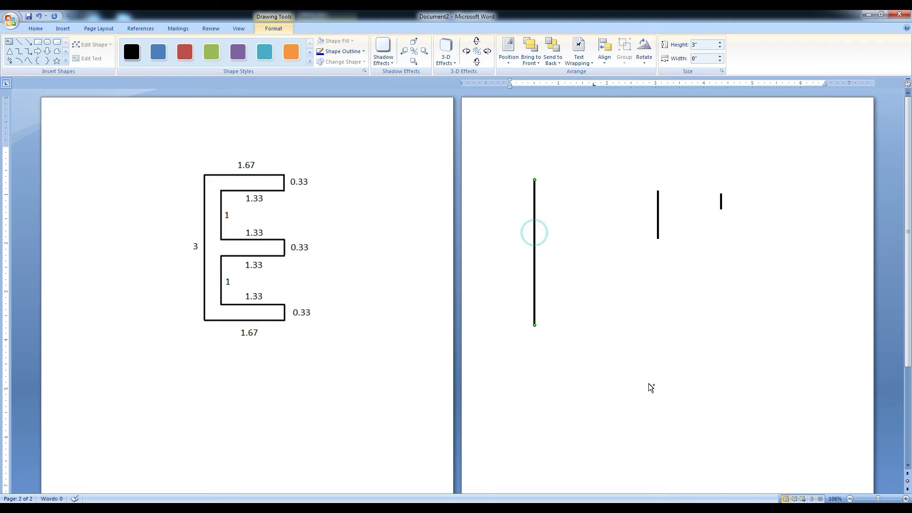
pyautogui.moveTo(648, 331); pyautogui.dragTo(829, 476)
pyautogui.moveTo(767, 478); pyautogui.dragTo(707, 368)
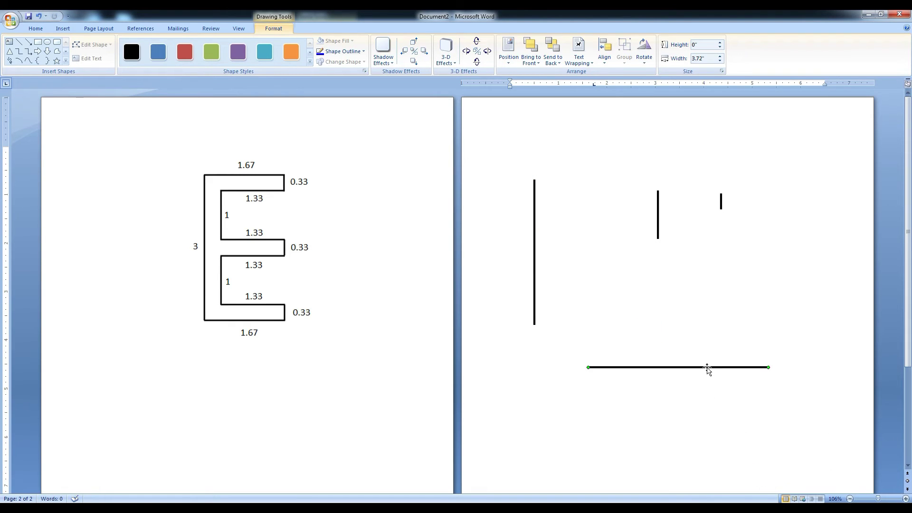
pyautogui.click(696, 57)
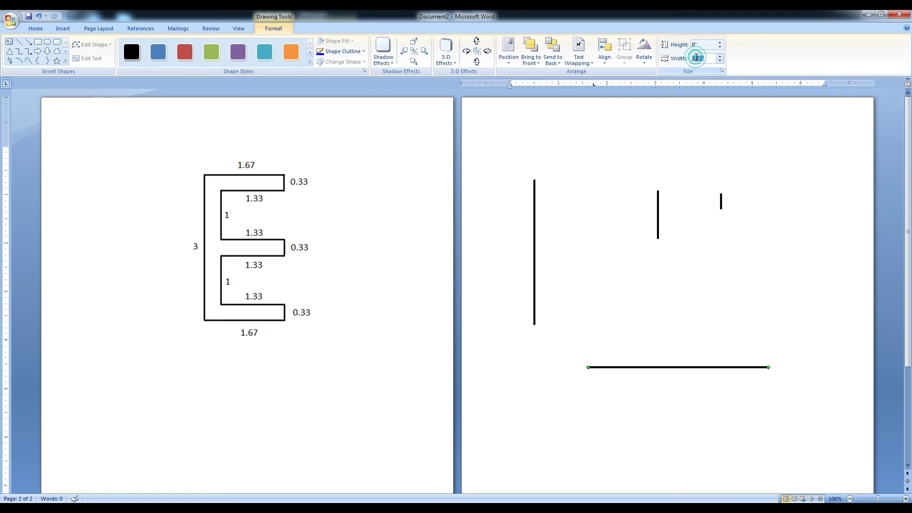
pyautogui.write('1.67')
pyautogui.press('Return')
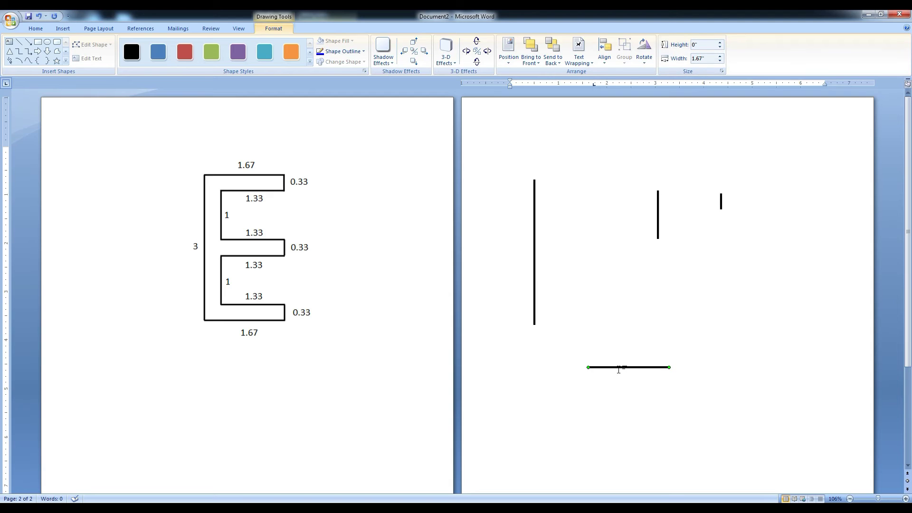
# Duplicate the horizontal line just below it and shorten the copy to 1.33 inches.
pyautogui.moveTo(619, 366); pyautogui.dragTo(620, 401)
pyautogui.click(698, 58)
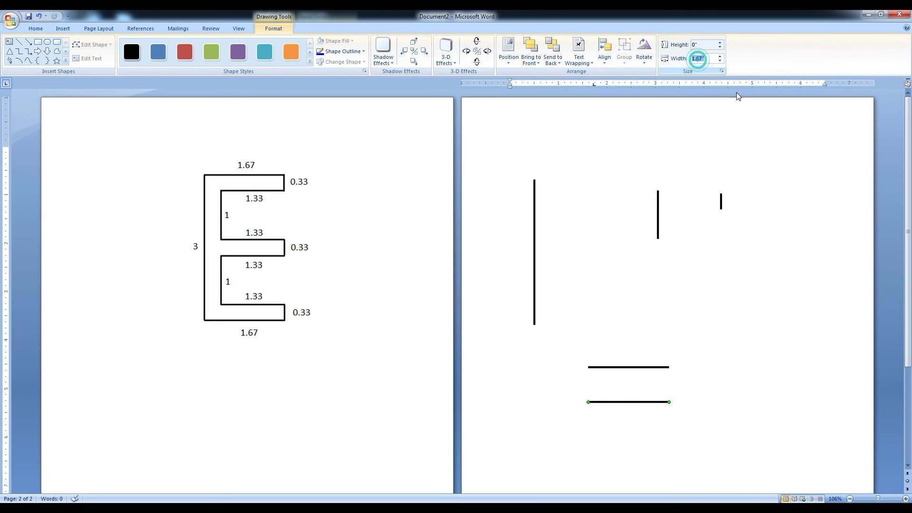
pyautogui.write('1.33')
pyautogui.press('Return')
pyautogui.click(618, 369)
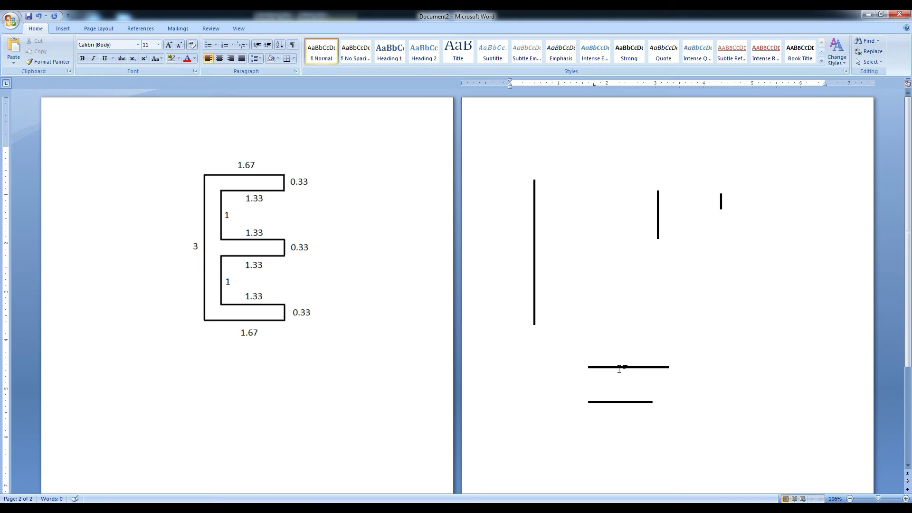
# Attach the 1.67-inch line to the spine's bottom end and place a copy at its top.
pyautogui.click(619, 367)
pyautogui.moveTo(566, 324); pyautogui.dragTo(568, 325)
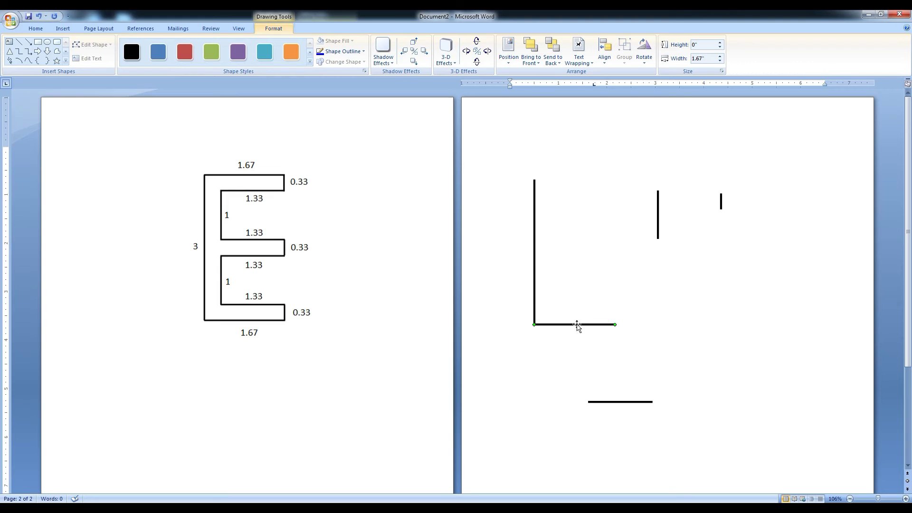
pyautogui.moveTo(592, 221); pyautogui.dragTo(573, 183)
pyautogui.press('Up')
# Close the bottom arm with the 0.33-inch end, 1.33-inch inner edge and 1-inch inner corner.
pyautogui.click(721, 204)
pyautogui.moveTo(721, 204); pyautogui.dragTo(613, 321)
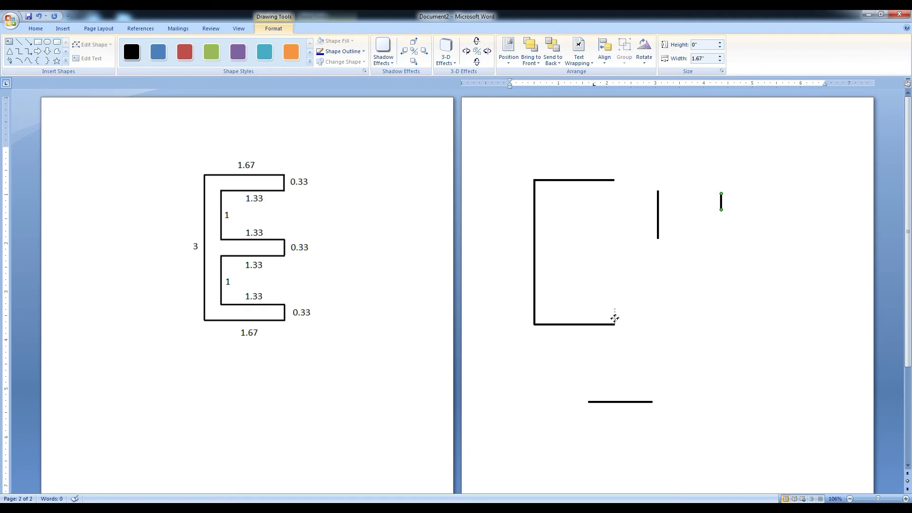
pyautogui.press('Left')
pyautogui.moveTo(625, 401); pyautogui.dragTo(585, 309)
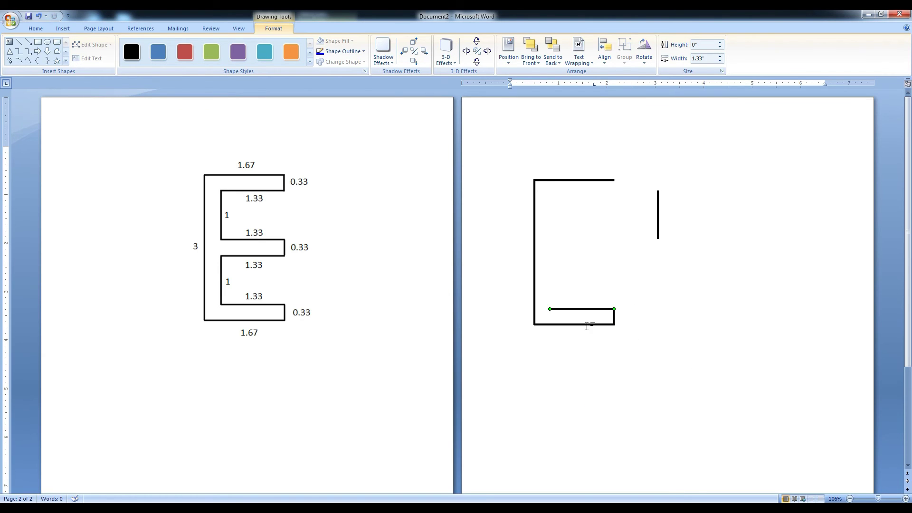
pyautogui.click(658, 225)
pyautogui.moveTo(581, 283); pyautogui.dragTo(549, 294)
pyautogui.hotkey('ctrl', 'z')
# Copy the inner horizontal line and short end segment upward to form the middle arm.
pyautogui.click(626, 322)
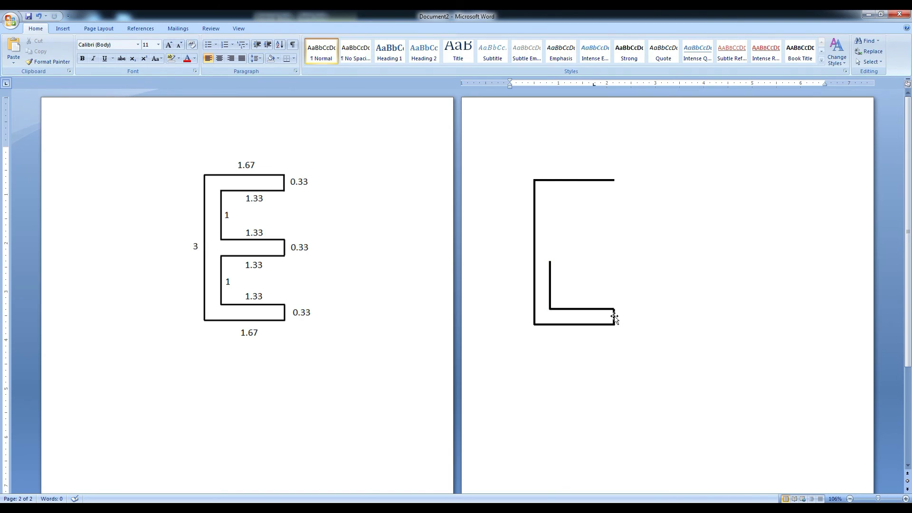
pyautogui.click(590, 308)
pyautogui.moveTo(590, 264); pyautogui.dragTo(590, 264)
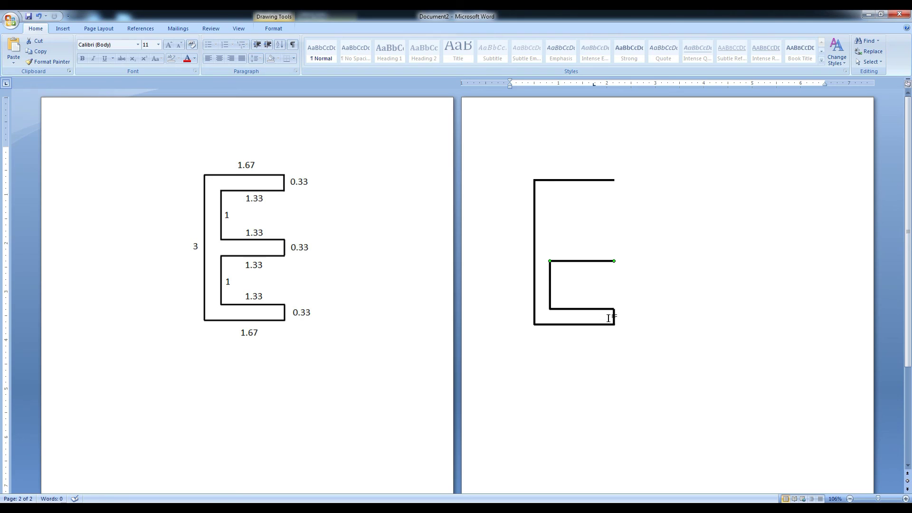
pyautogui.moveTo(615, 238); pyautogui.dragTo(613, 260)
pyautogui.moveTo(582, 309); pyautogui.dragTo(580, 244)
pyautogui.press('Escape')
# Build the upper inner notch and close the top arm with copied inner and end lines.
pyautogui.moveTo(550, 295)
pyautogui.mouseDown()
pyautogui.moveTo(678, 289)
pyautogui.moveTo(549, 222)
pyautogui.mouseUp()
pyautogui.click(677, 279)
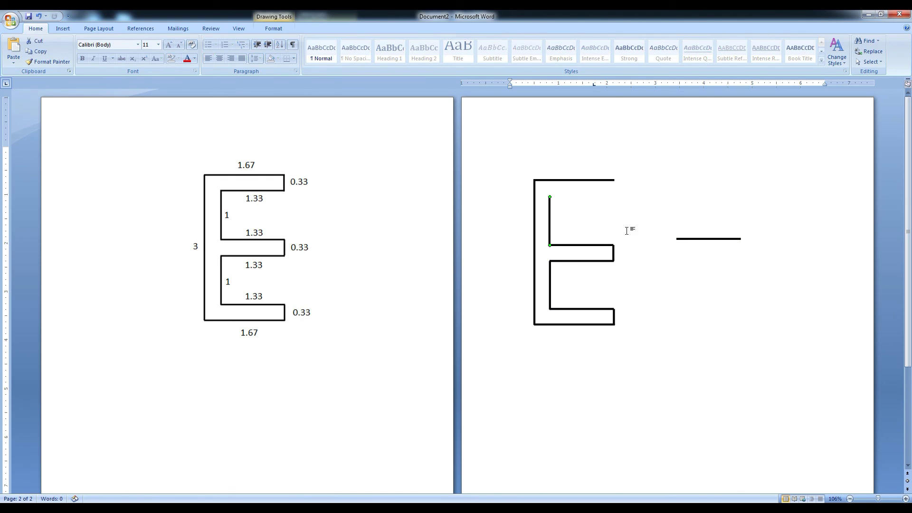
pyautogui.click(717, 239)
pyautogui.moveTo(715, 239); pyautogui.dragTo(589, 197)
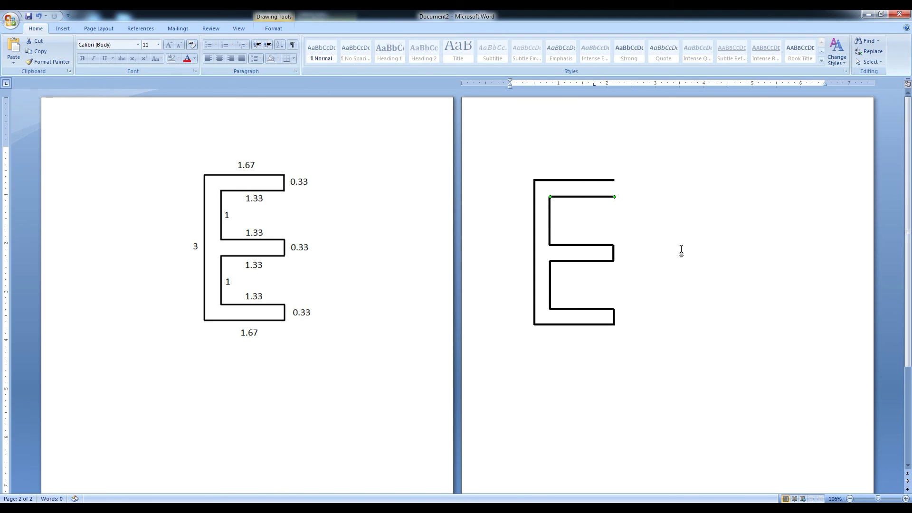
pyautogui.click(613, 252)
pyautogui.moveTo(614, 188); pyautogui.dragTo(614, 188)
pyautogui.hotkey('ctrl', 'z')
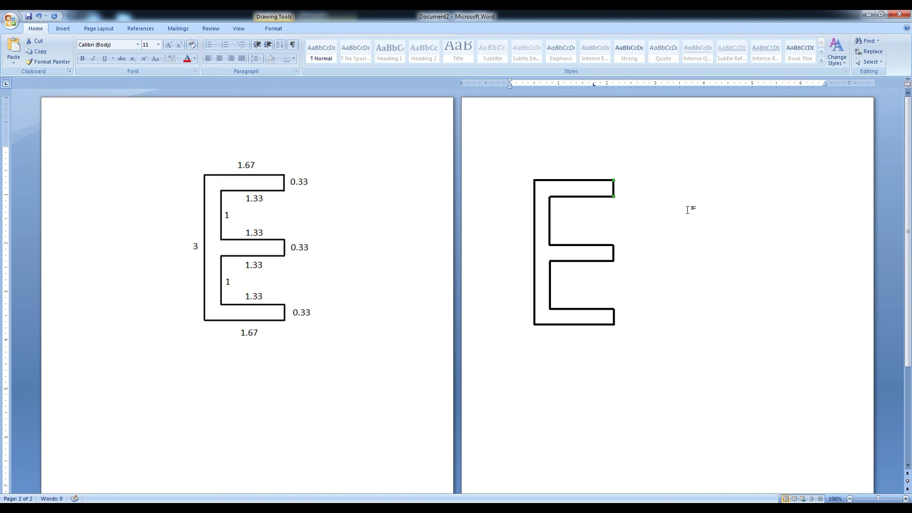